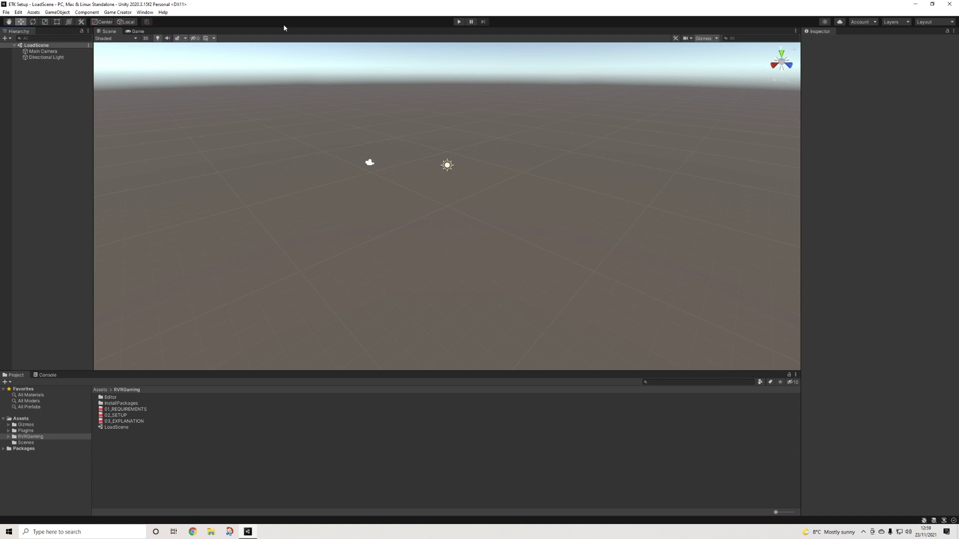
# Step: Browse the list of installed Game Creator modules, then close it
pyautogui.click(150, 14)
pyautogui.moveTo(117, 12)
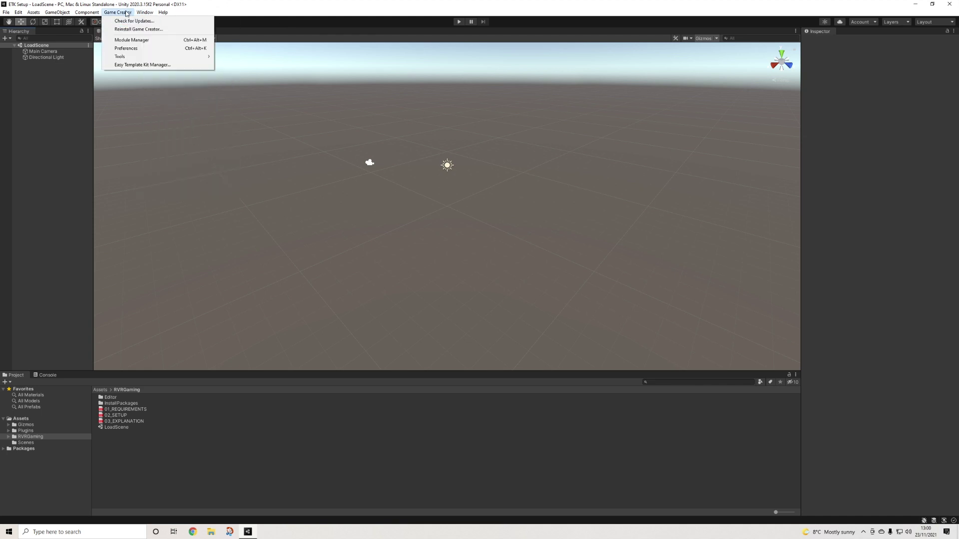
pyautogui.click(131, 40)
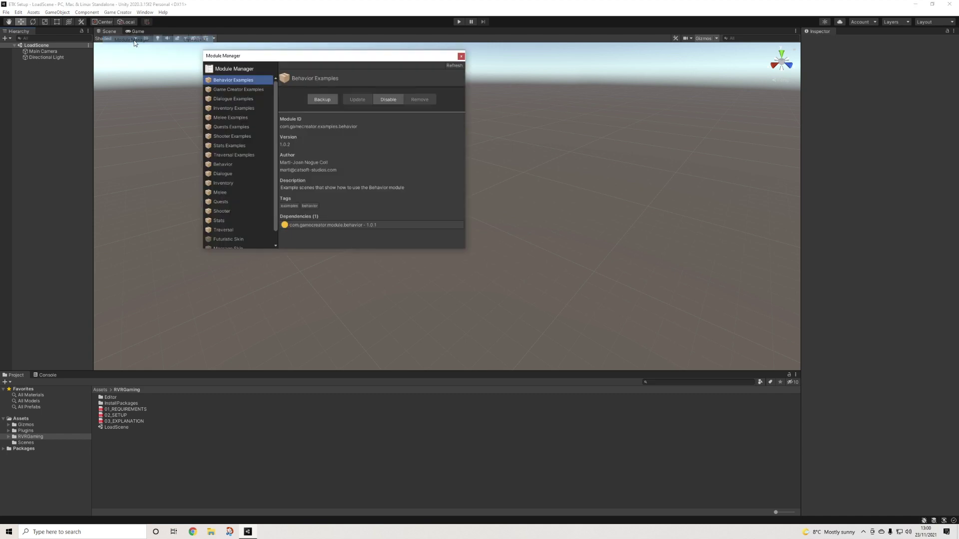
pyautogui.scroll(-1, 245, 121)
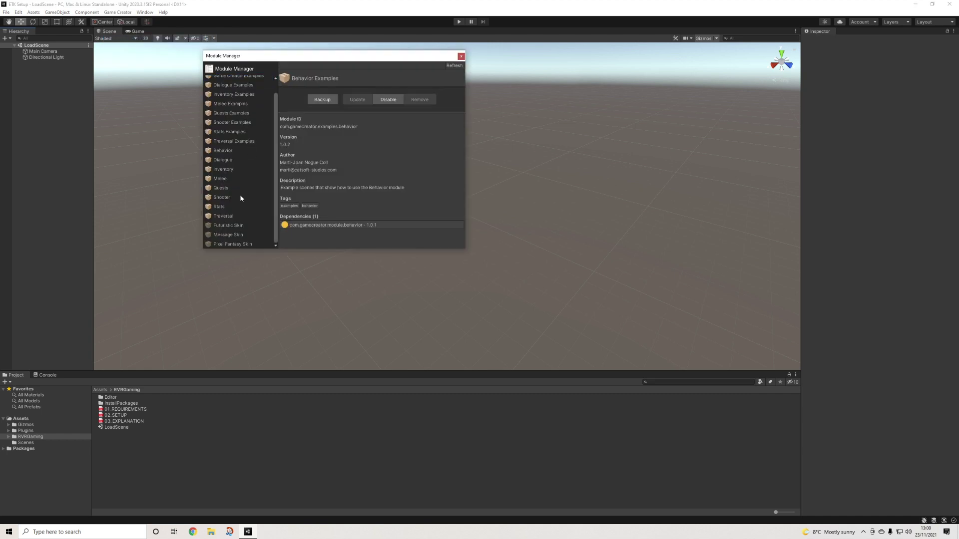
pyautogui.scroll(1, 228, 184)
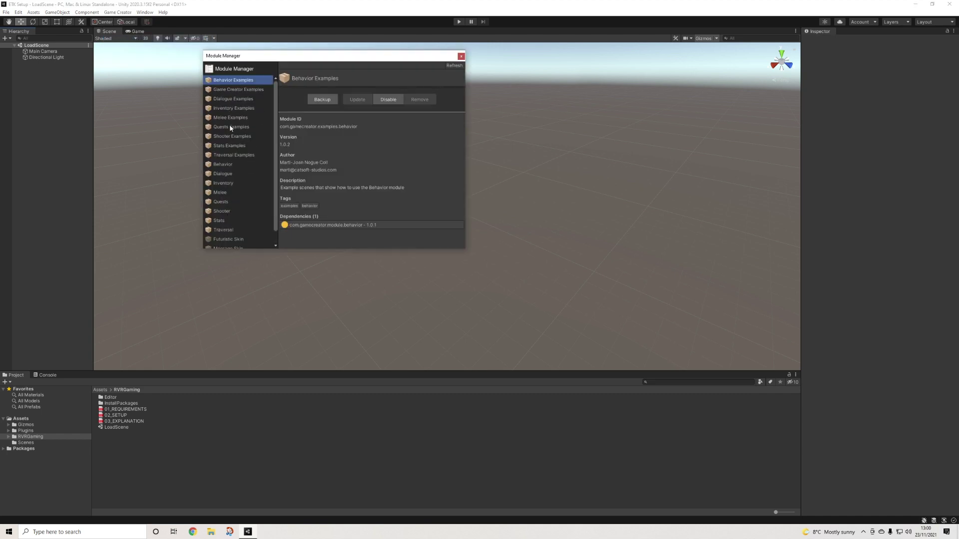
pyautogui.scroll(-1, 229, 135)
pyautogui.scroll(1, 229, 139)
pyautogui.scroll(-1, 235, 145)
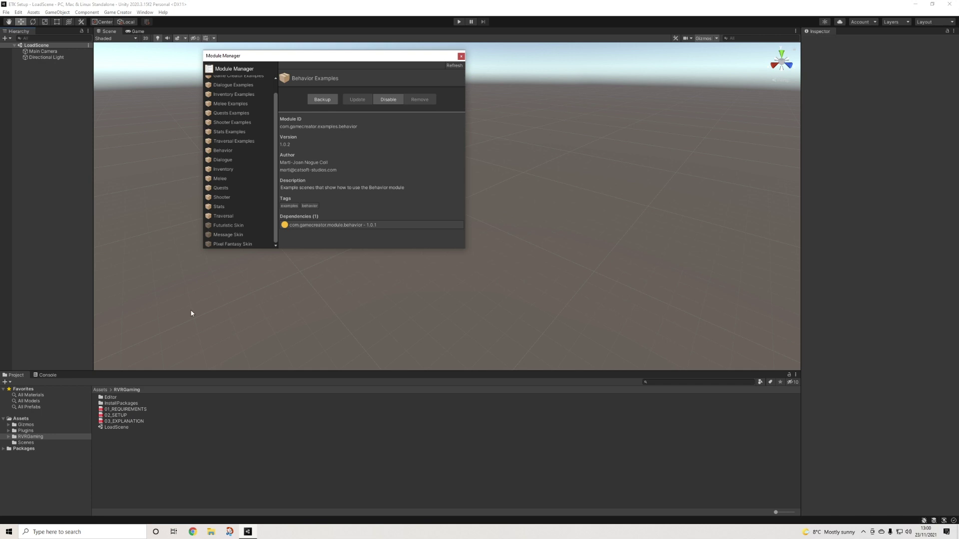
pyautogui.scroll(1, 240, 168)
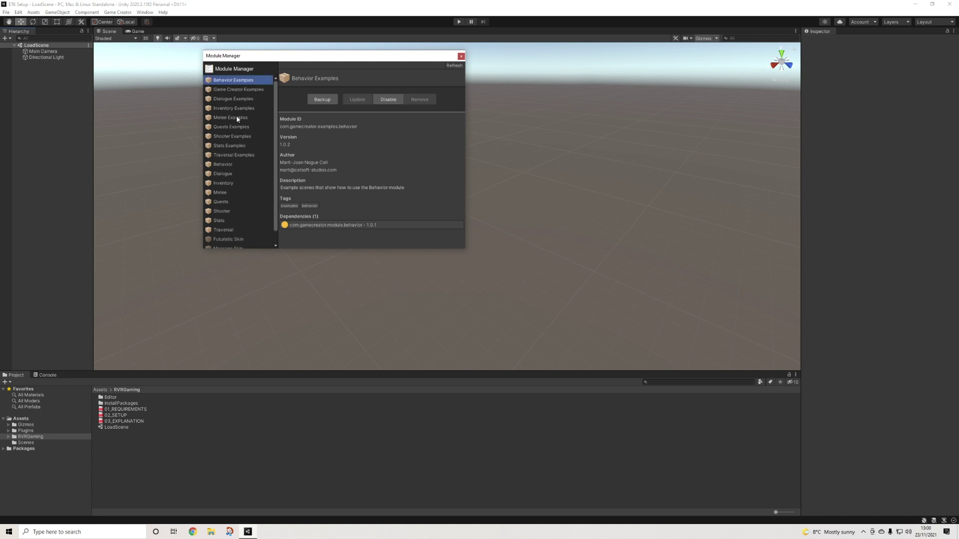
pyautogui.scroll(-1, 233, 128)
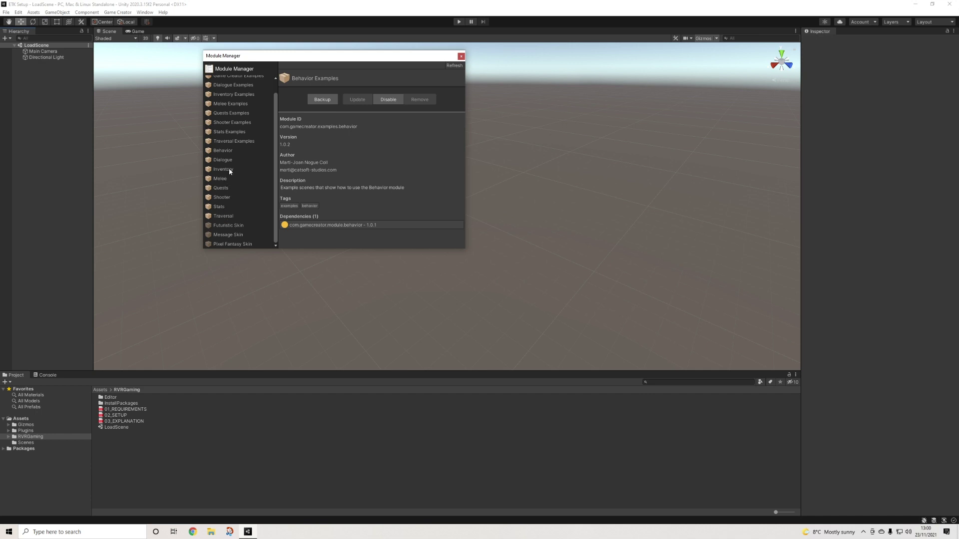
pyautogui.scroll(1, 230, 171)
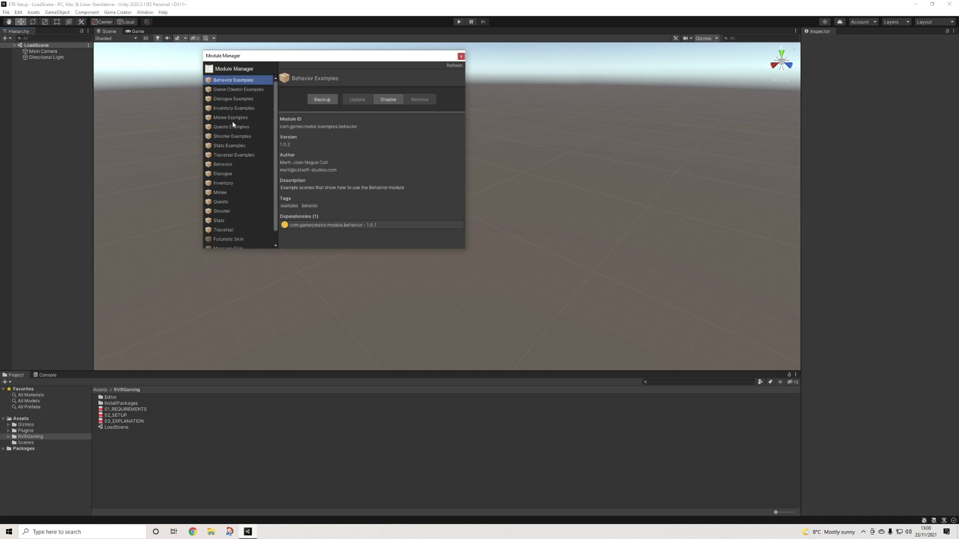
pyautogui.click(461, 57)
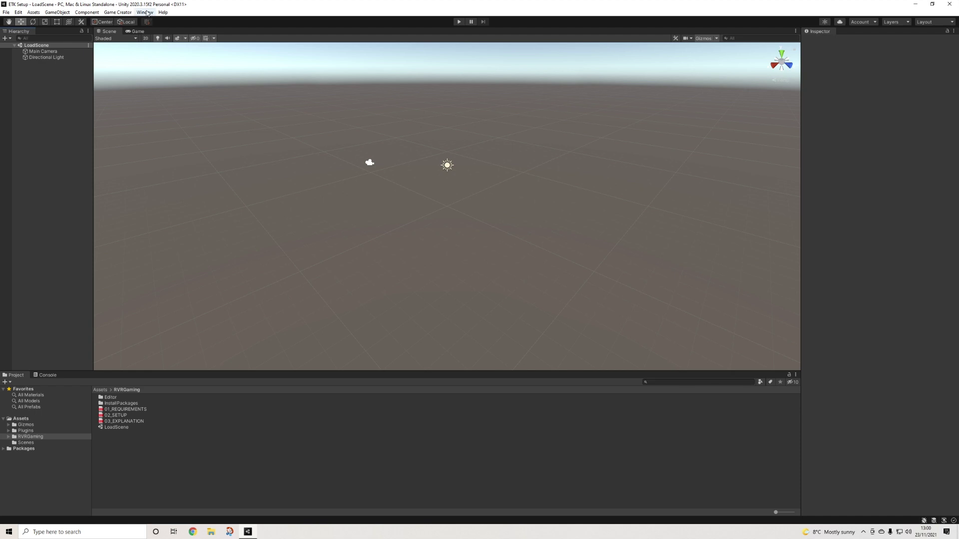
# Step: Open Game Creator's Easy Template Kit Manager and create its 19 prerequisite tags
pyautogui.click(118, 12)
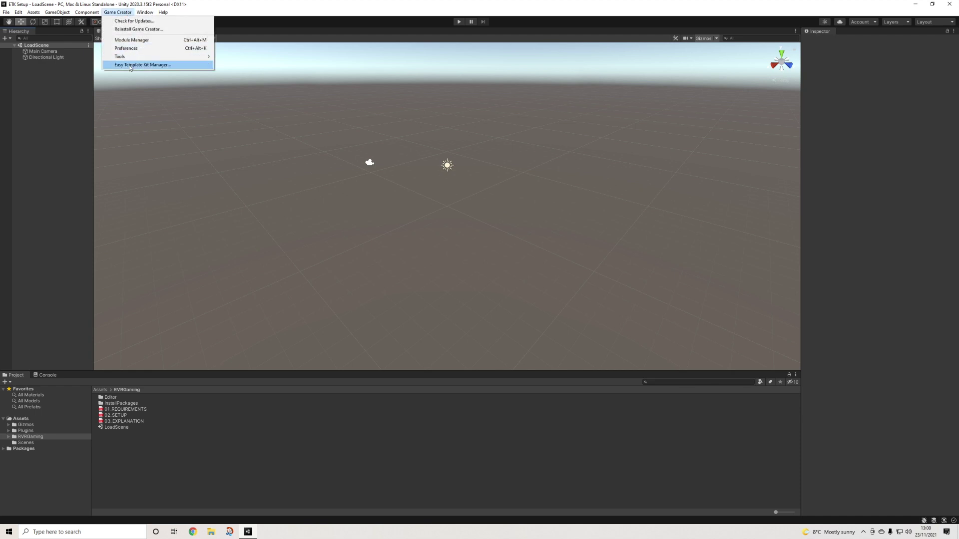
pyautogui.click(130, 66)
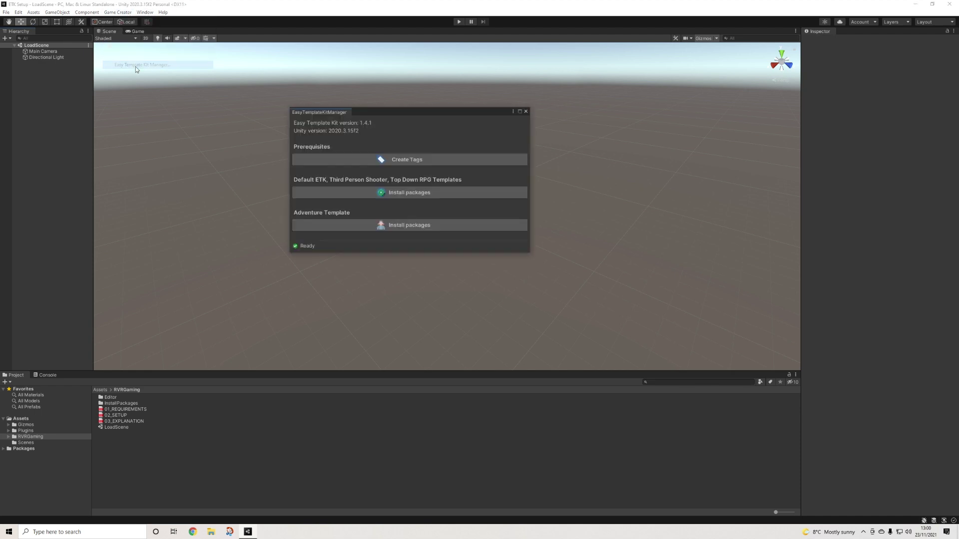
pyautogui.click(403, 160)
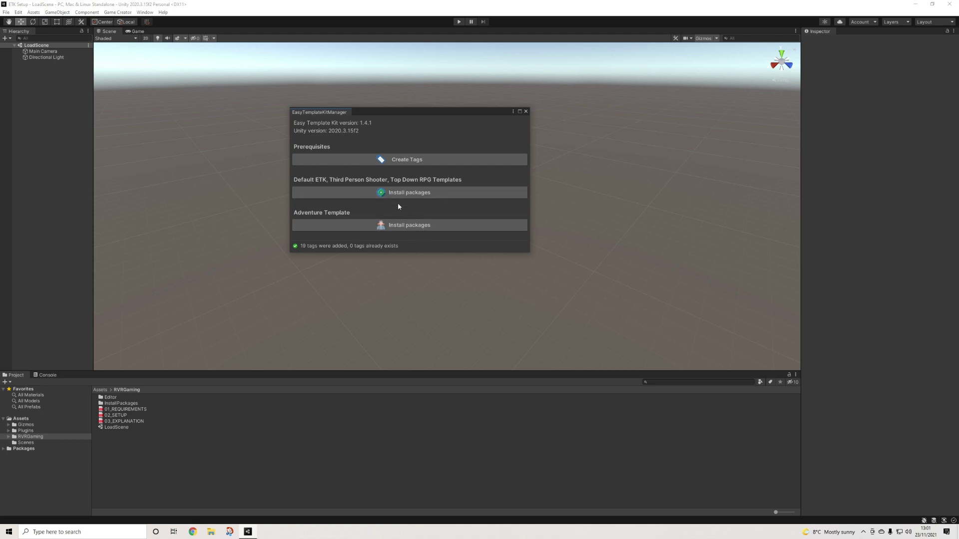
# Step: Run Install packages for the Adventure Template in the Easy Template Kit Manager
pyautogui.click(402, 228)
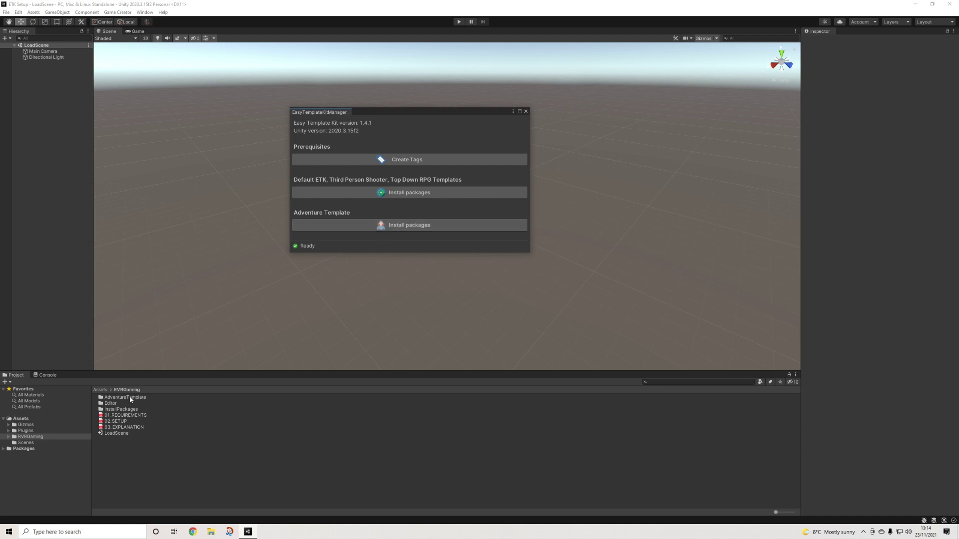
# Step: Browse to AdventureTemplate > Scene, review the Build Settings scene list, and load 02_Scene
pyautogui.doubleClick(130, 398)
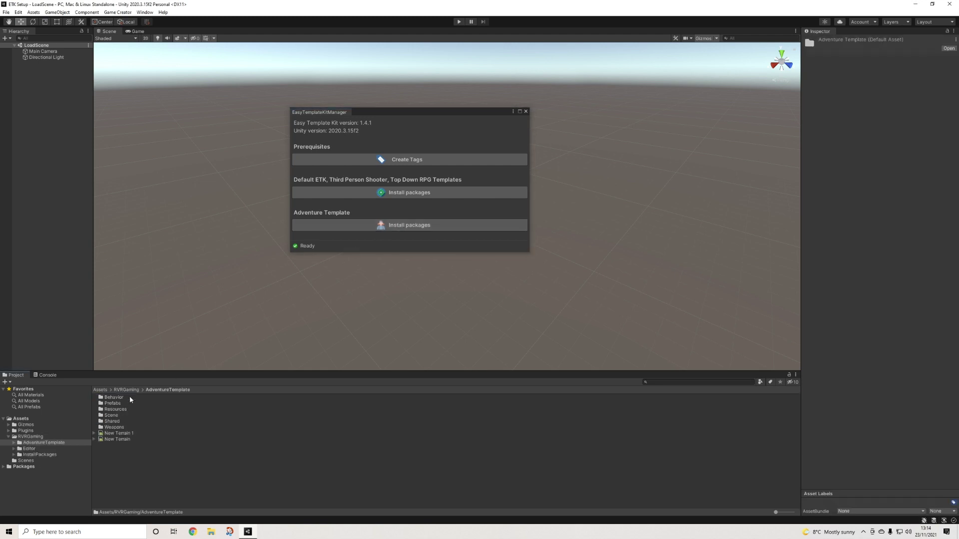
pyautogui.doubleClick(111, 415)
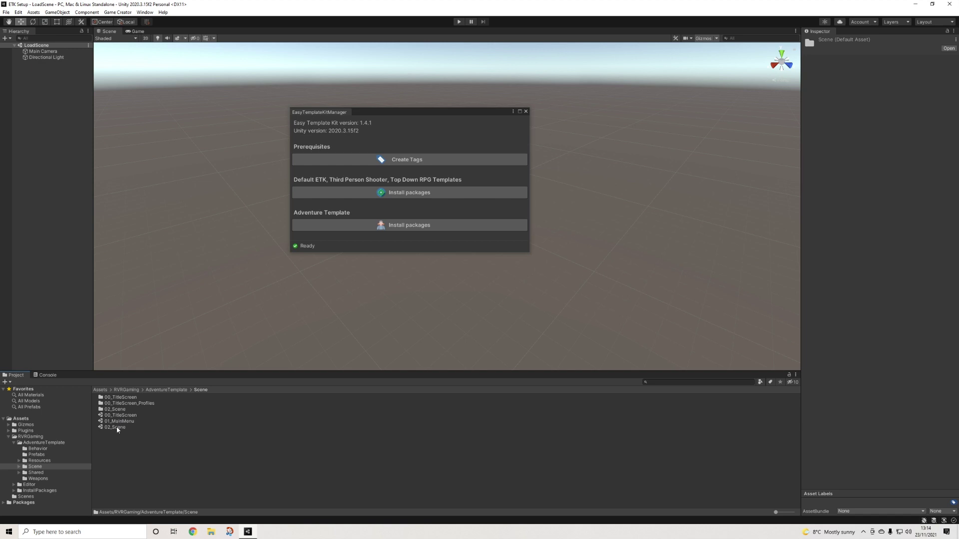
pyautogui.click(6, 12)
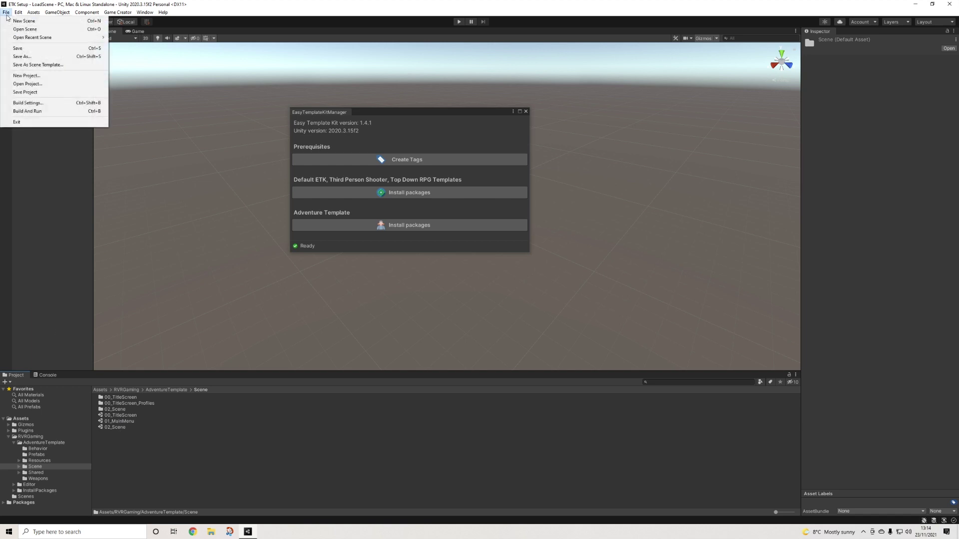
pyautogui.click(20, 100)
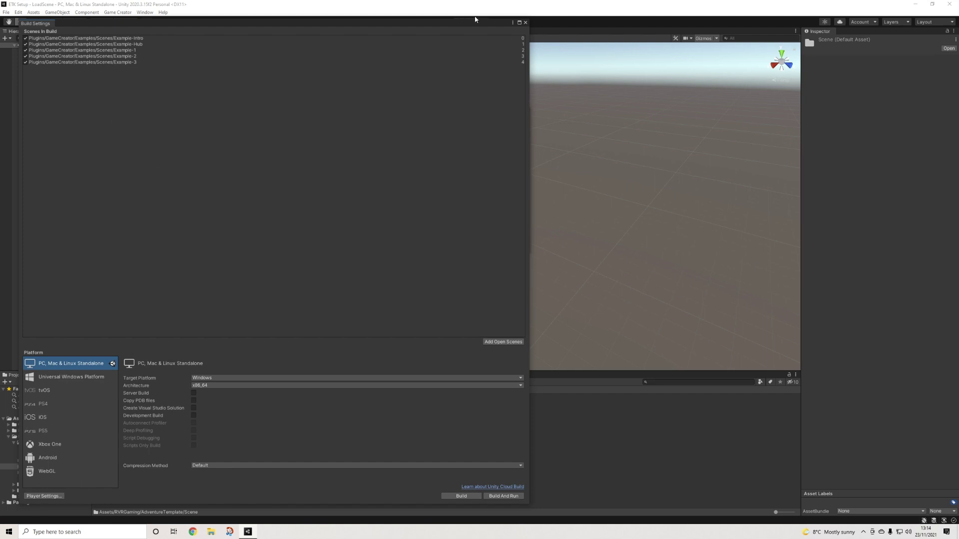
pyautogui.click(525, 22)
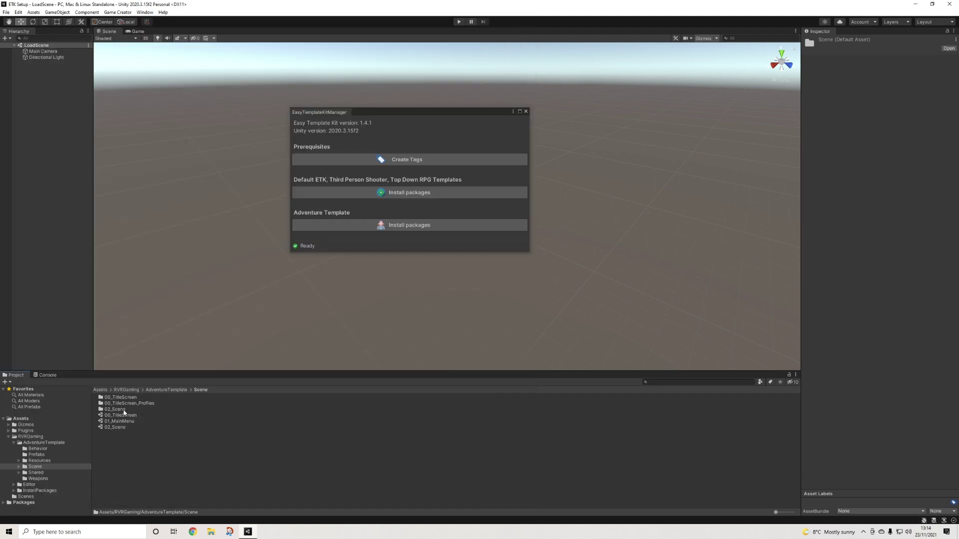
pyautogui.click(115, 427)
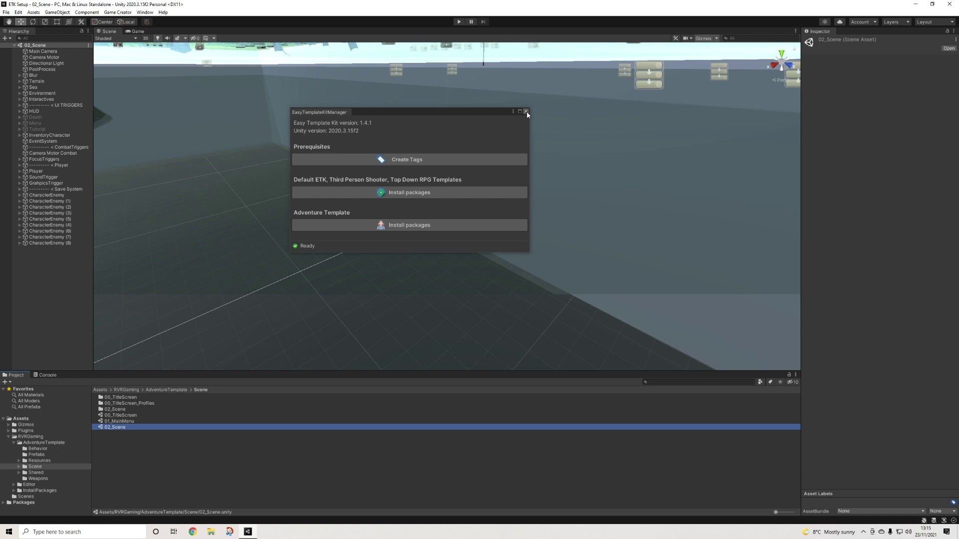
# Step: Close the Easy Template Kit Manager and start Play mode with 02_Scene
pyautogui.click(526, 111)
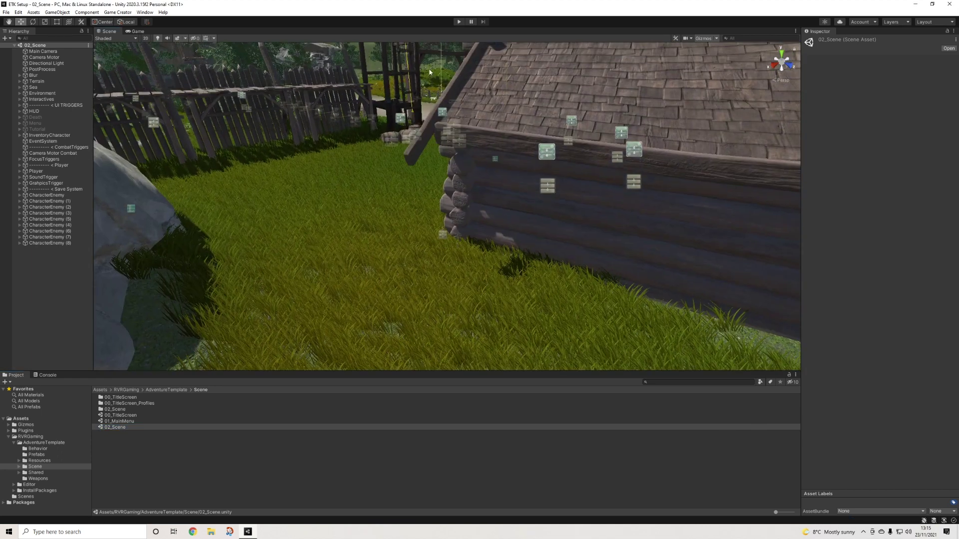
pyautogui.click(460, 22)
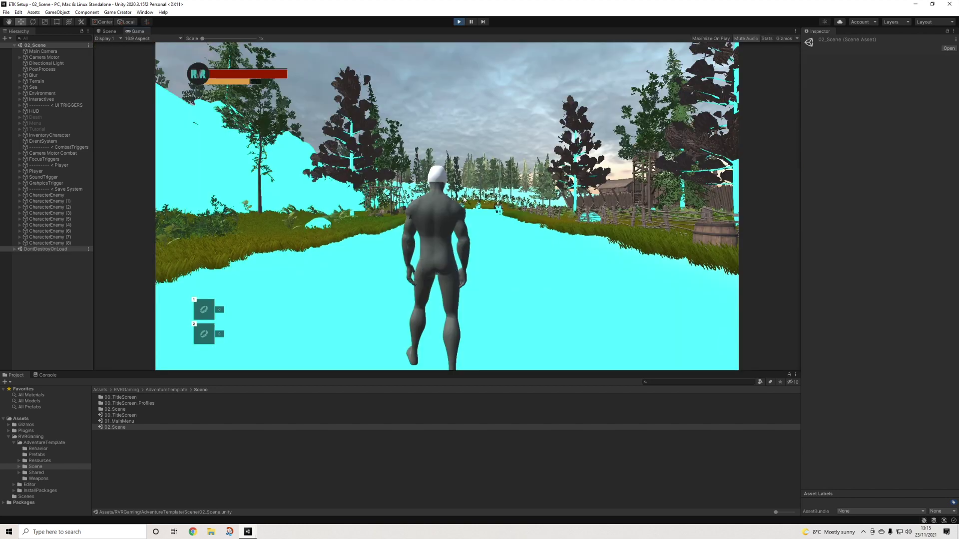
# Step: Skip past the tutorial messages and walk the player forward along the road
pyautogui.press('space')
pyautogui.press('space')
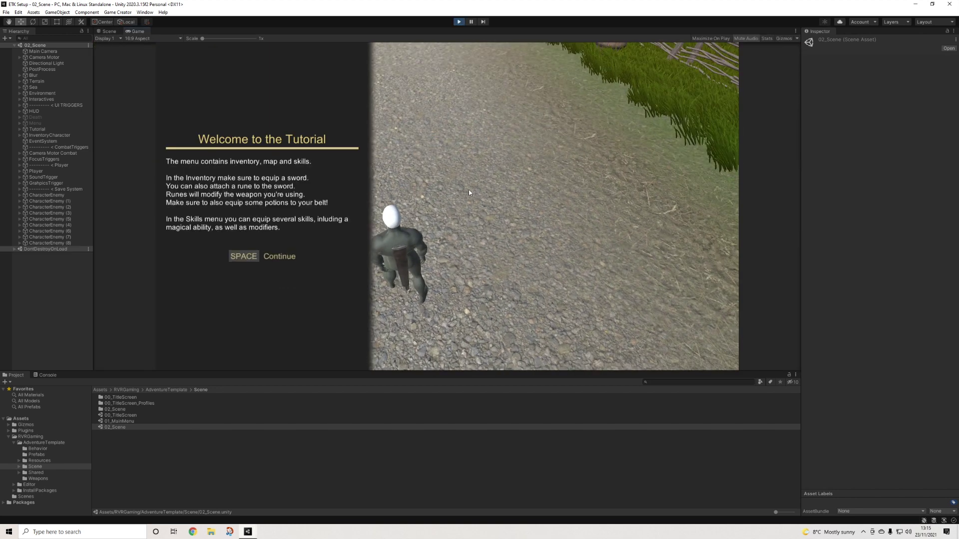
pyautogui.press('space')
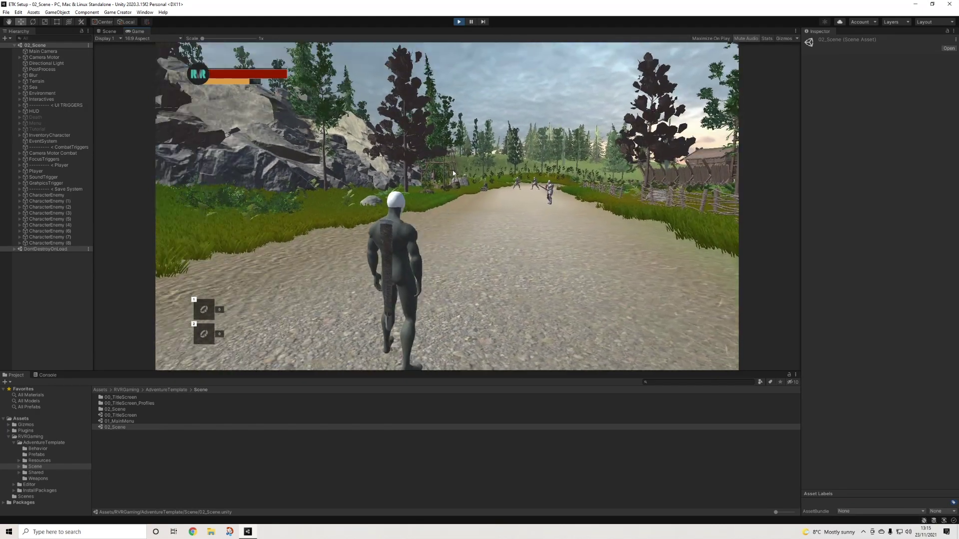
pyautogui.press('w')
# Step: From the inventory's Menu page, drag the Options Overall Level to mid-range and resume play
pyautogui.press('i')
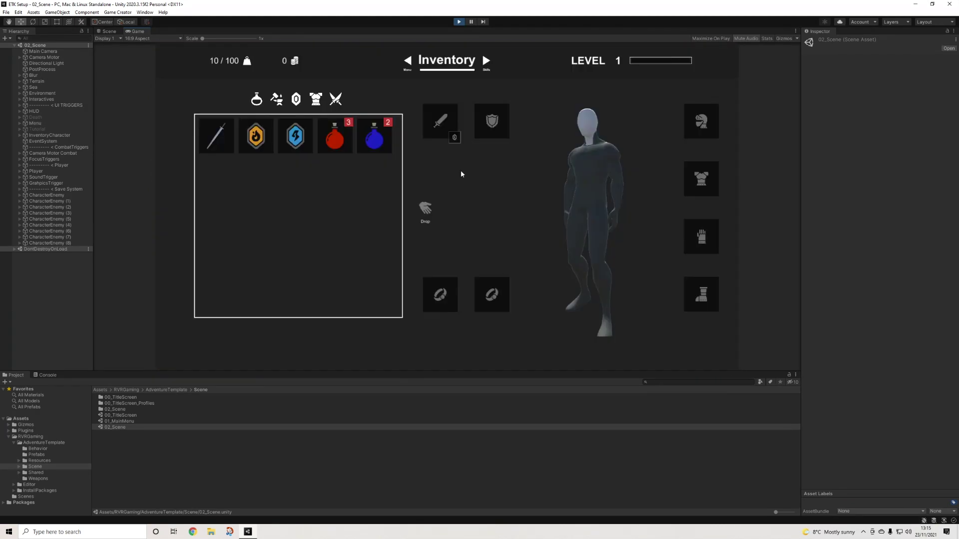
pyautogui.click(485, 61)
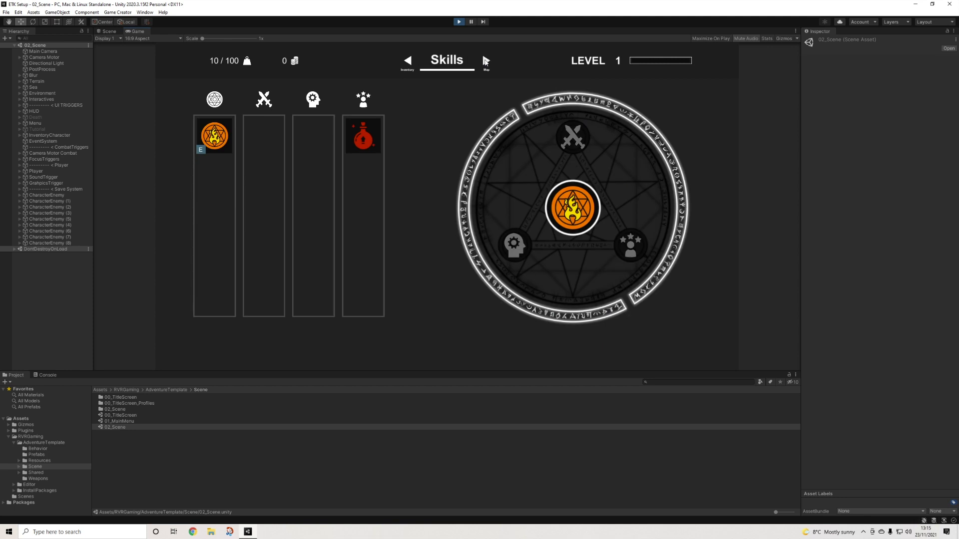
pyautogui.click(486, 60)
pyautogui.click(486, 61)
pyautogui.click(455, 215)
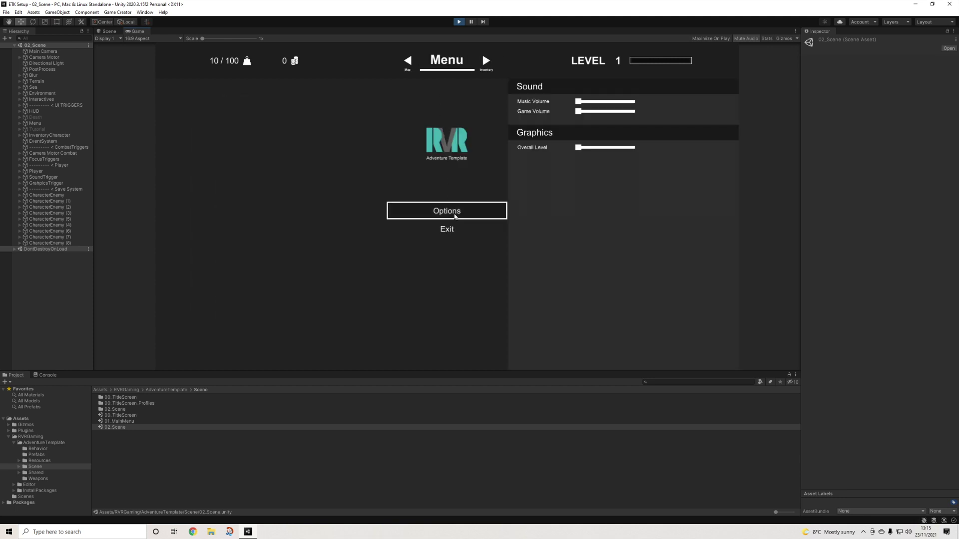
pyautogui.moveTo(576, 151); pyautogui.dragTo(600, 155)
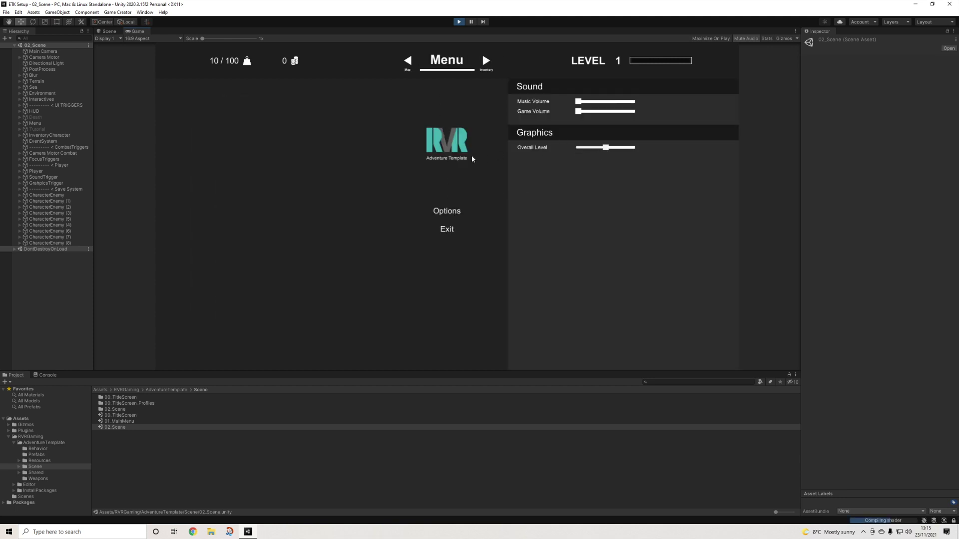
pyautogui.press('Escape')
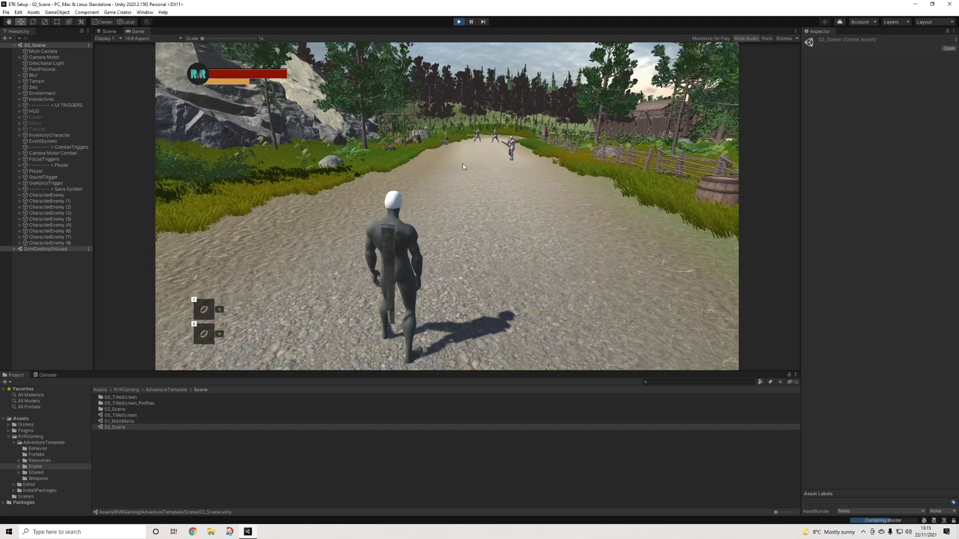
# Step: Leave the in-game menu and walk the player up the dirt path
pyautogui.press('Escape')
pyautogui.press('Escape')
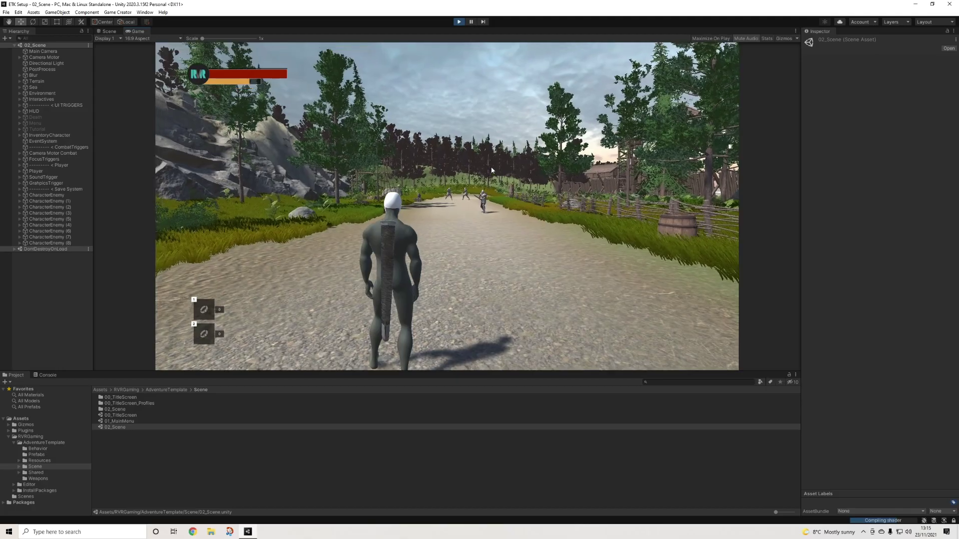
pyautogui.press('a')
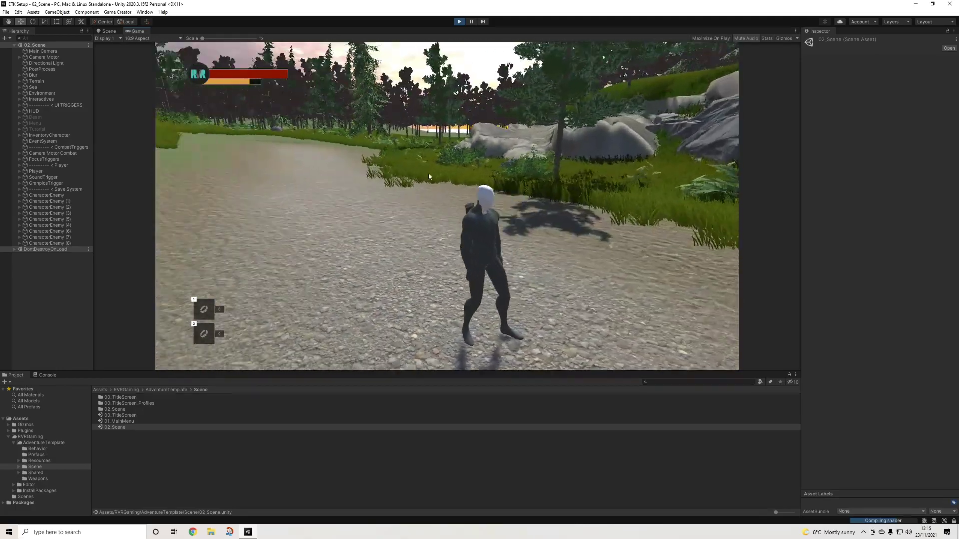
pyautogui.press('w')
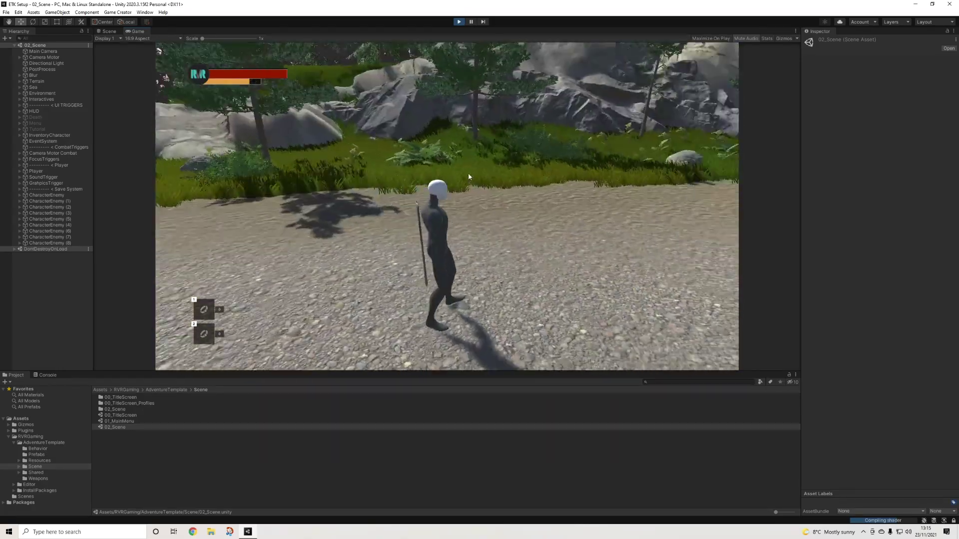
pyautogui.press('w')
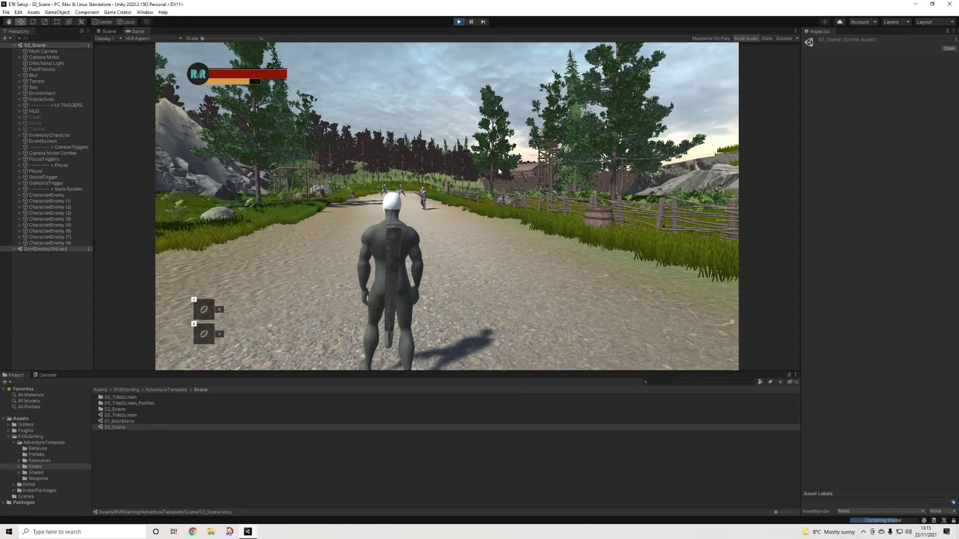
pyautogui.press('w')
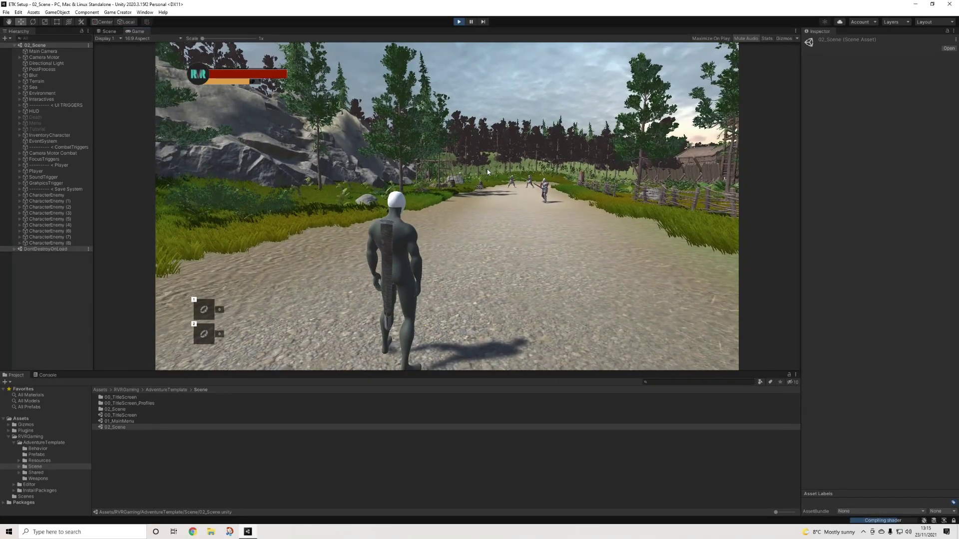
pyautogui.press('w')
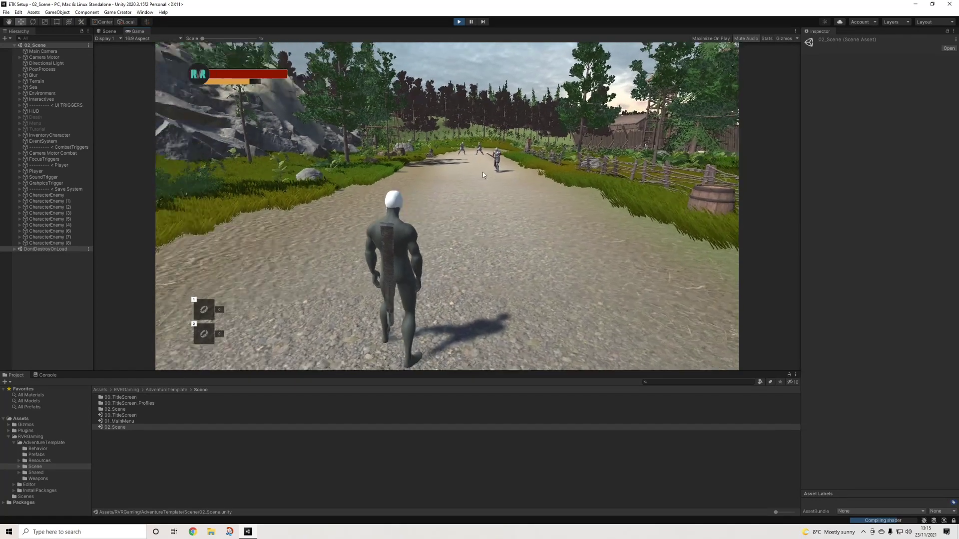
# Step: Steer around the rocks and keep walking toward the enemies ahead
pyautogui.press('a')
pyautogui.press('d')
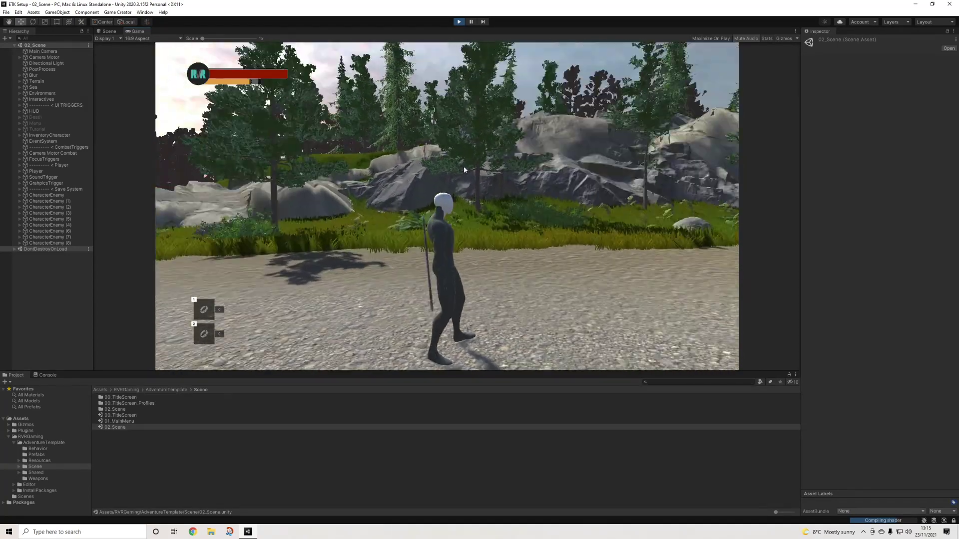
pyautogui.press('w')
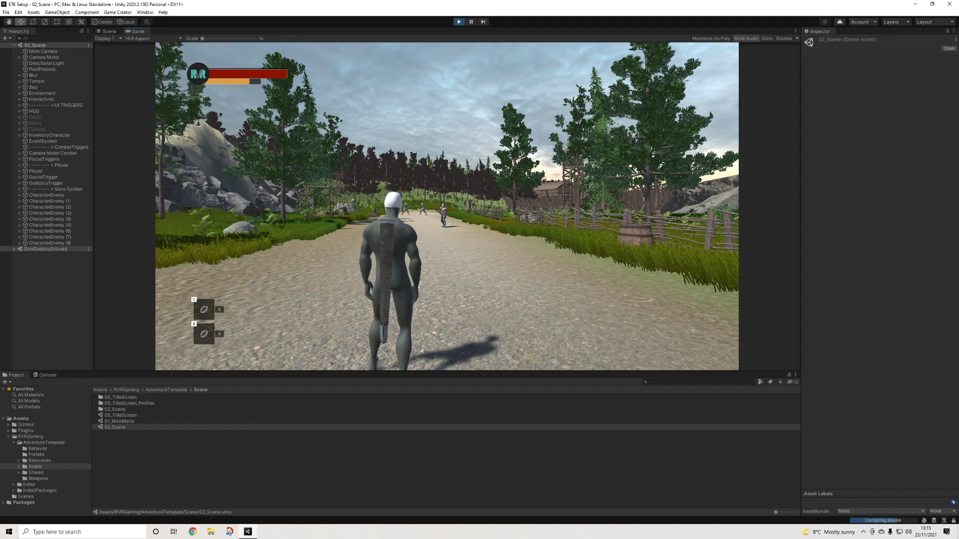
pyautogui.press('a')
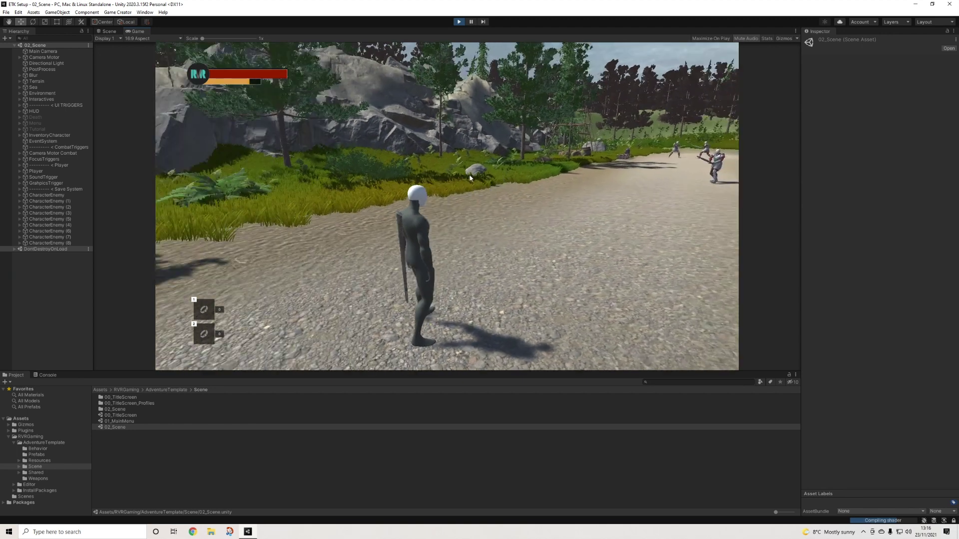
pyautogui.press('w')
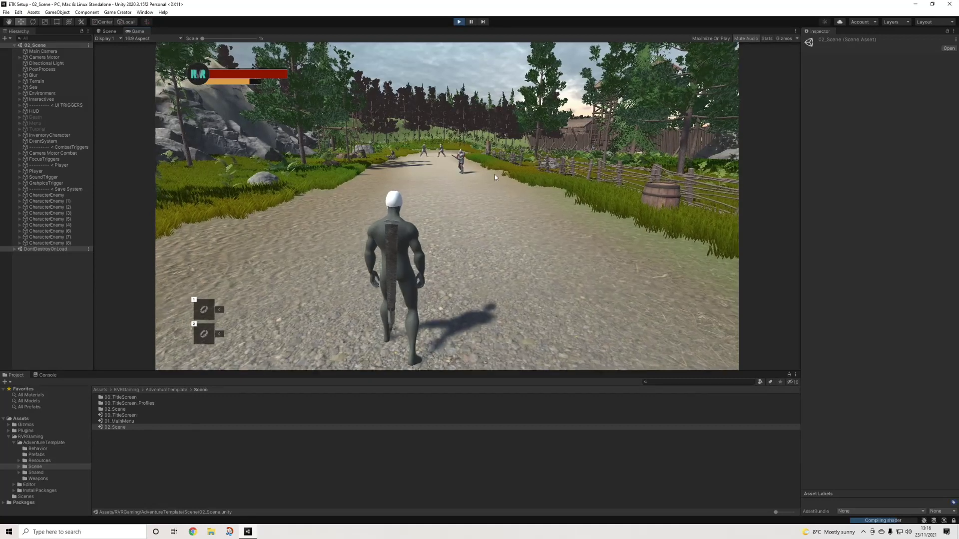
pyautogui.press('w')
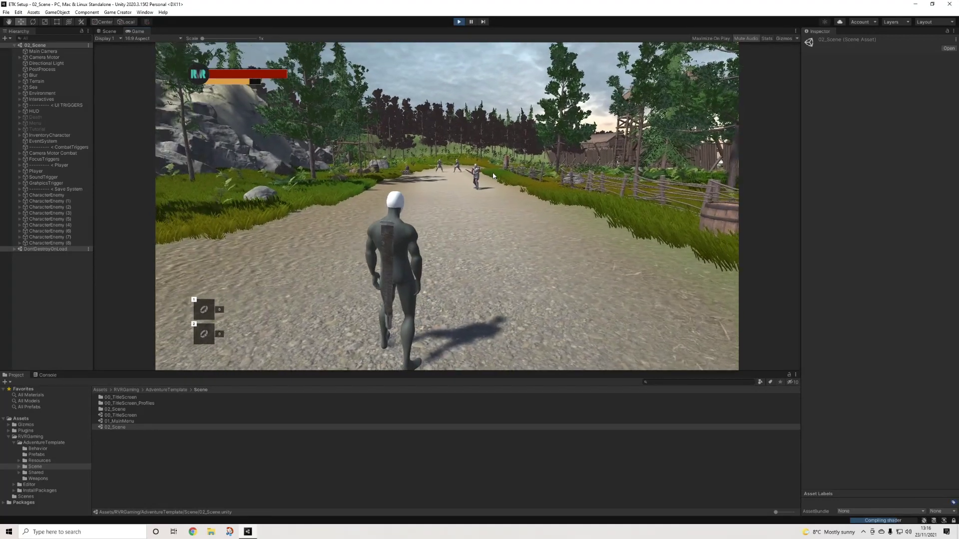